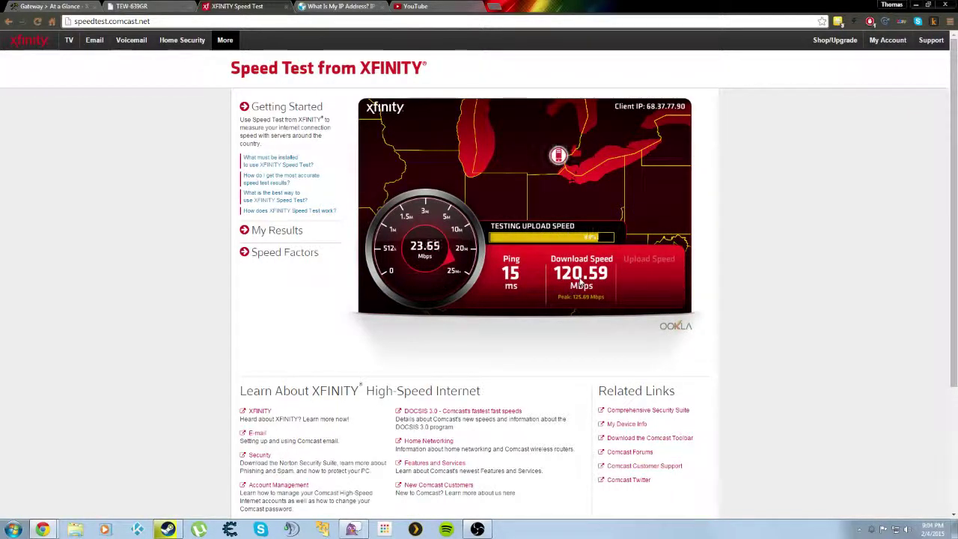
- Switch to Steam to check the download queue, and return to the browser
left_click(166, 529)
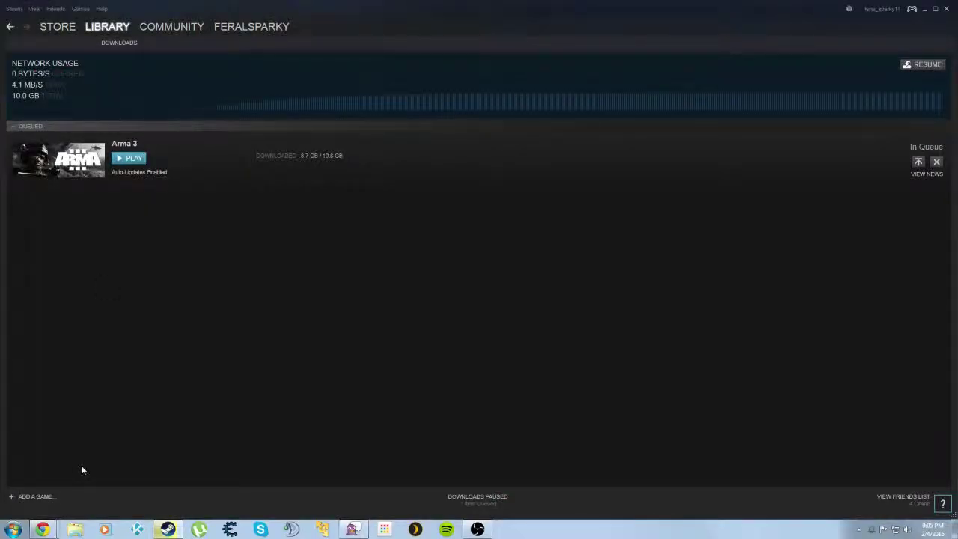
left_click(924, 10)
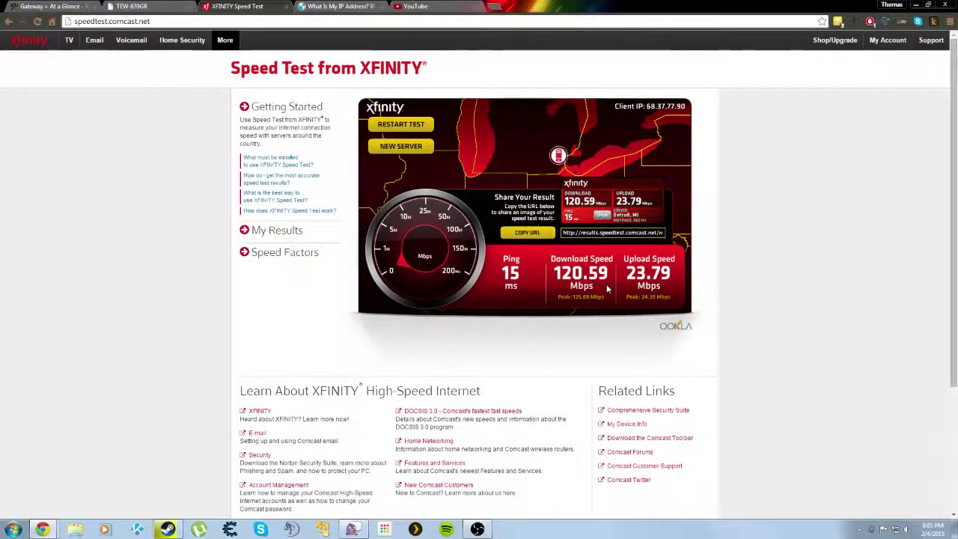
- View the YouTube home page and the Xfinity gateway's At a Glance page
left_click(401, 124)
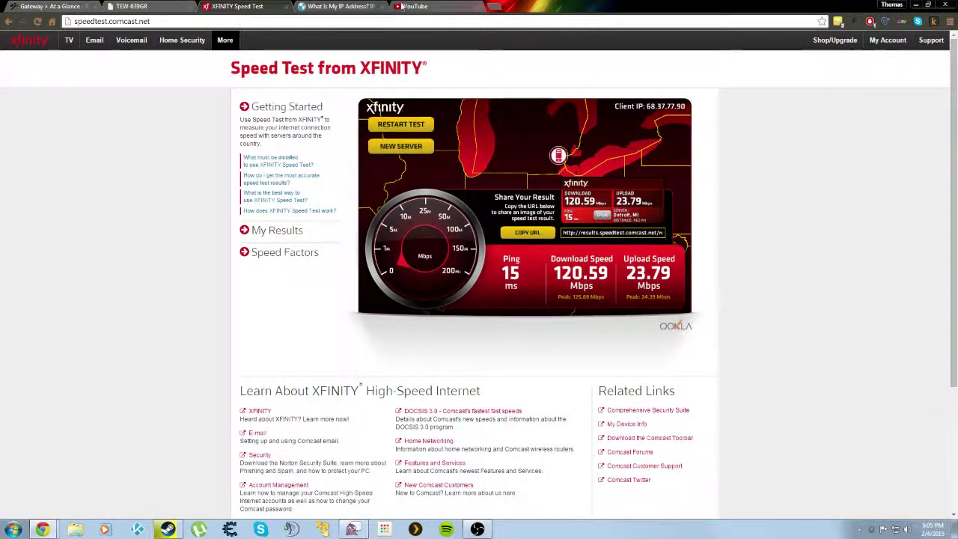
left_click(415, 6)
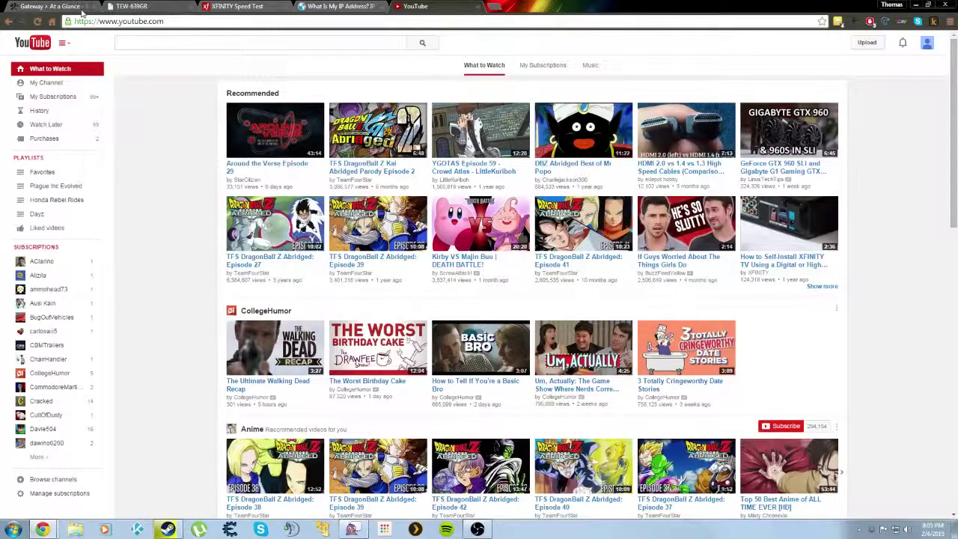
left_click(34, 6)
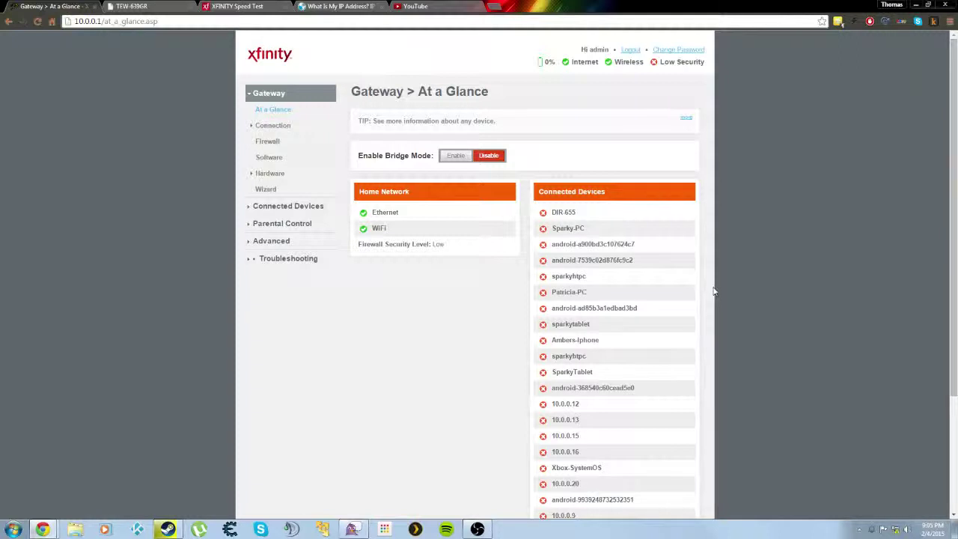
- Dismiss the alert on the TRENDnet router's status page, close that page and return to the gateway's At a Glance page
key("ctrl+Tab")
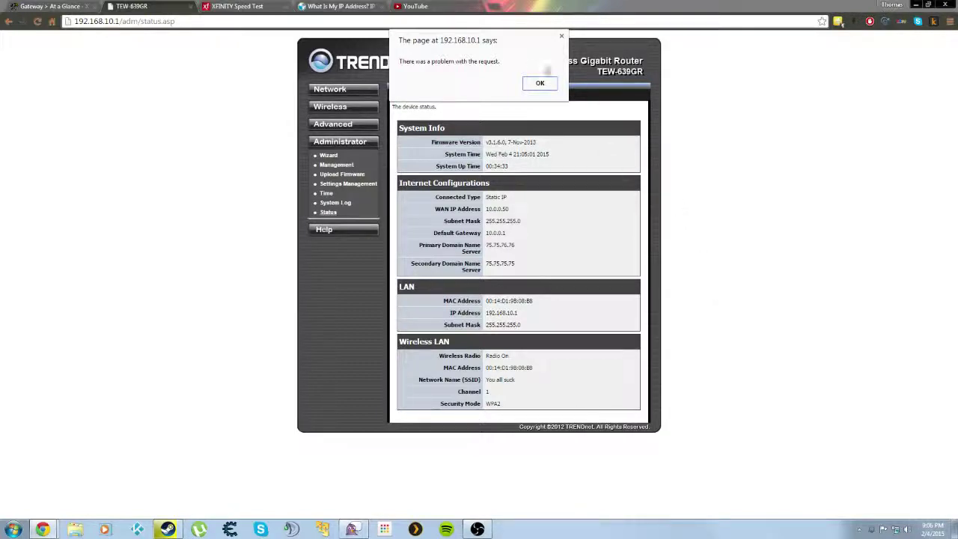
left_click(536, 83)
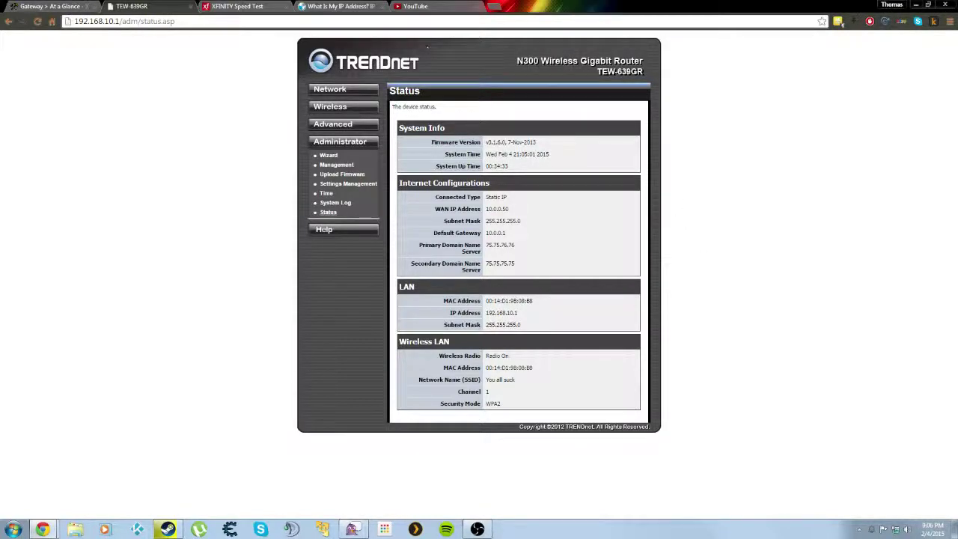
left_click(191, 8)
left_click(49, 6)
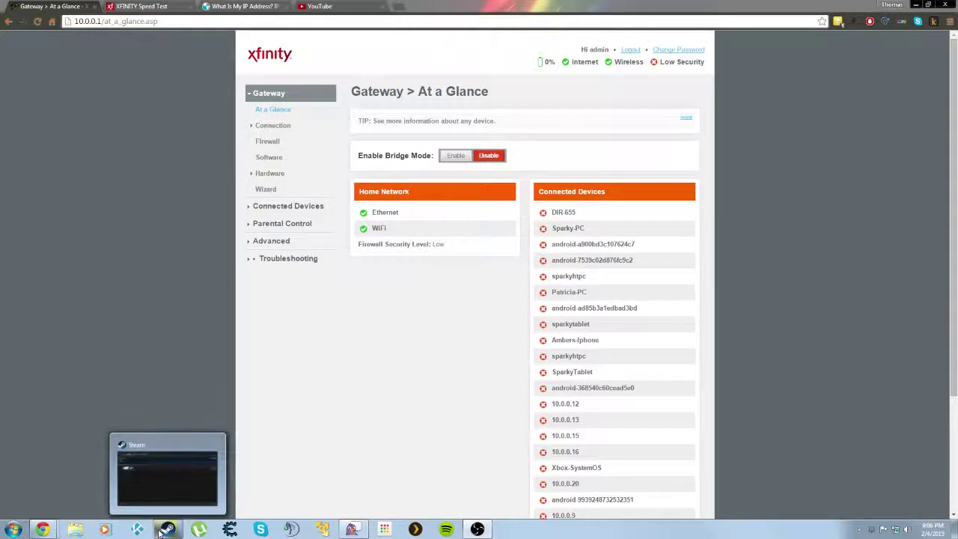
right_click(157, 131)
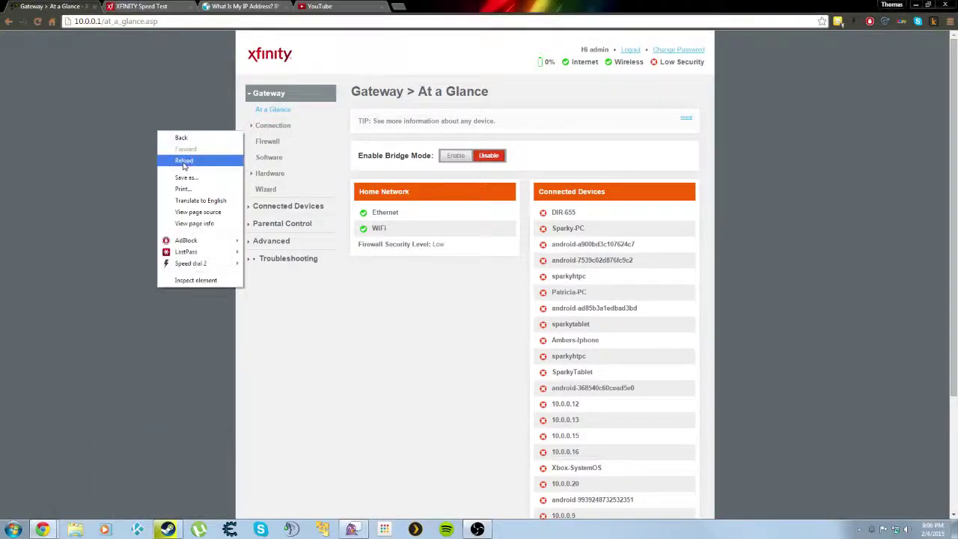
left_click(87, 183)
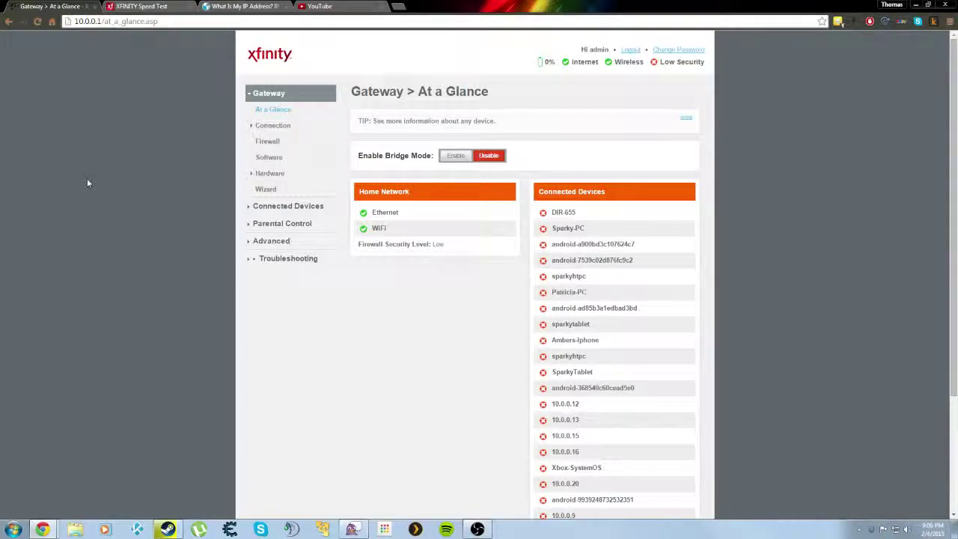
- Load newegg.com in a new browser tab and close that tab again
left_click(391, 8)
left_click(398, 7)
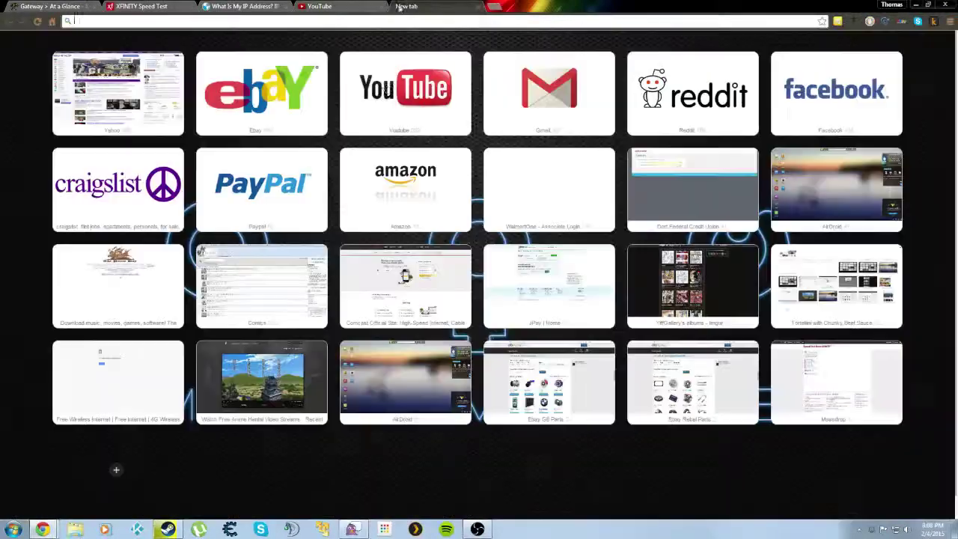
type("ne")
key("Return")
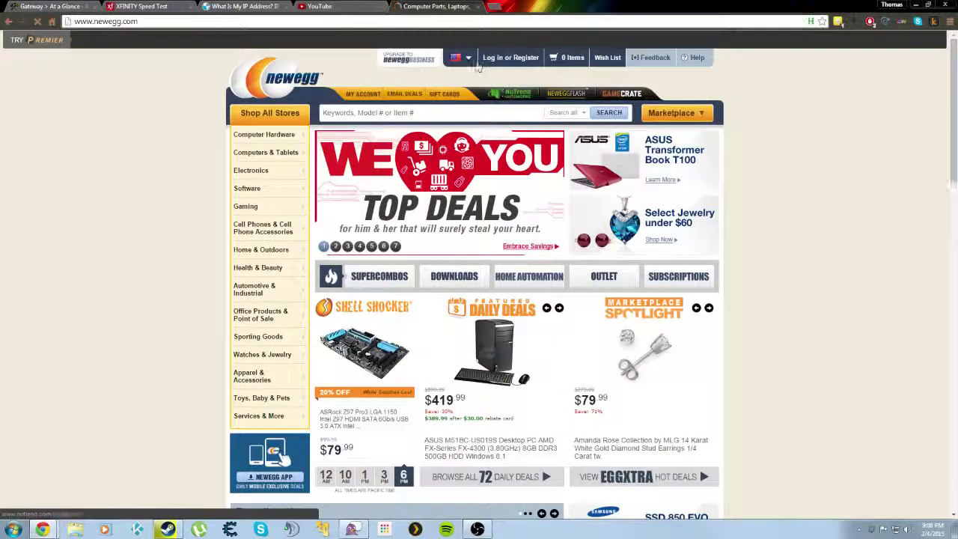
left_click(477, 7)
- Reload the XFINITY speed test, run it against the Detroit, MI server, and leave for the new tab page
left_click(145, 6)
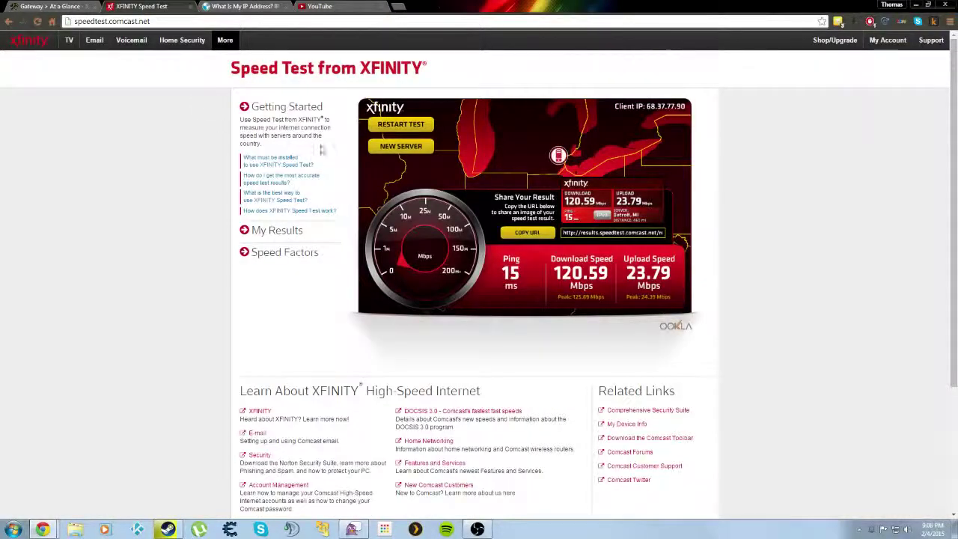
right_click(124, 128)
left_click(158, 161)
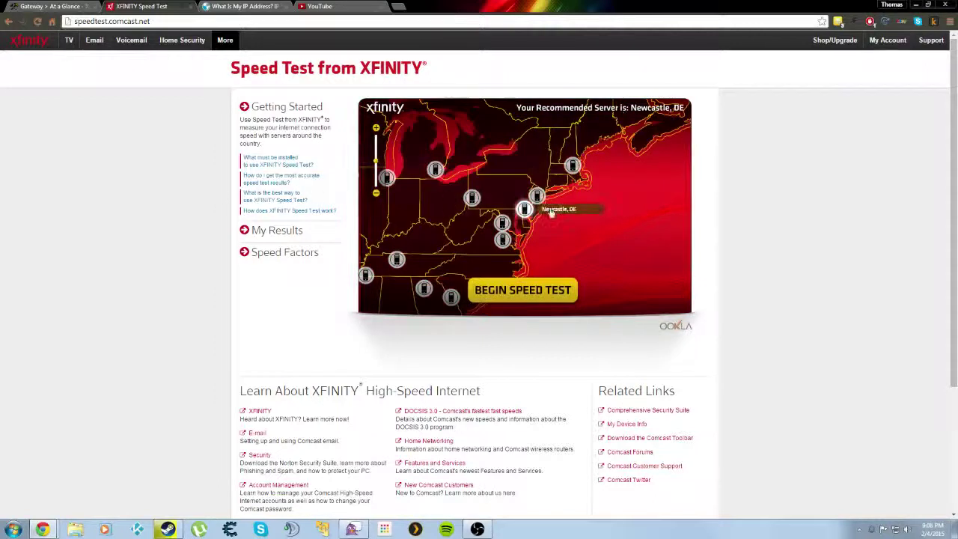
left_click(435, 170)
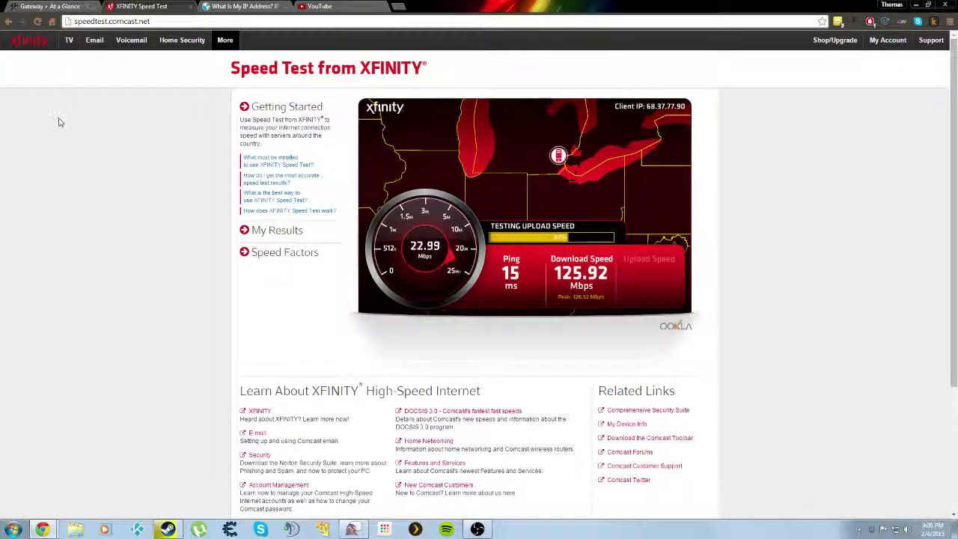
key("alt+Home")
- Switch to Steam and resume the queued Arma 3 download
left_click(167, 529)
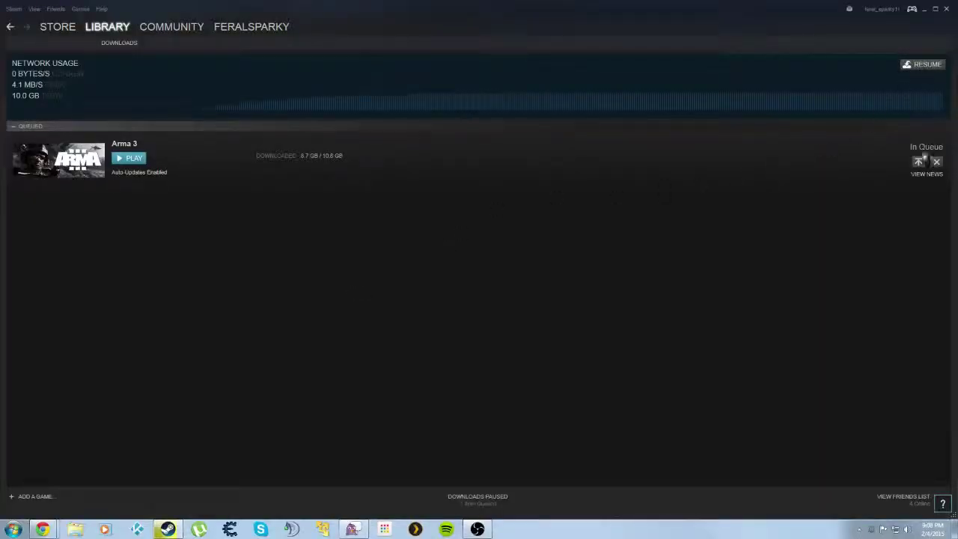
left_click(907, 66)
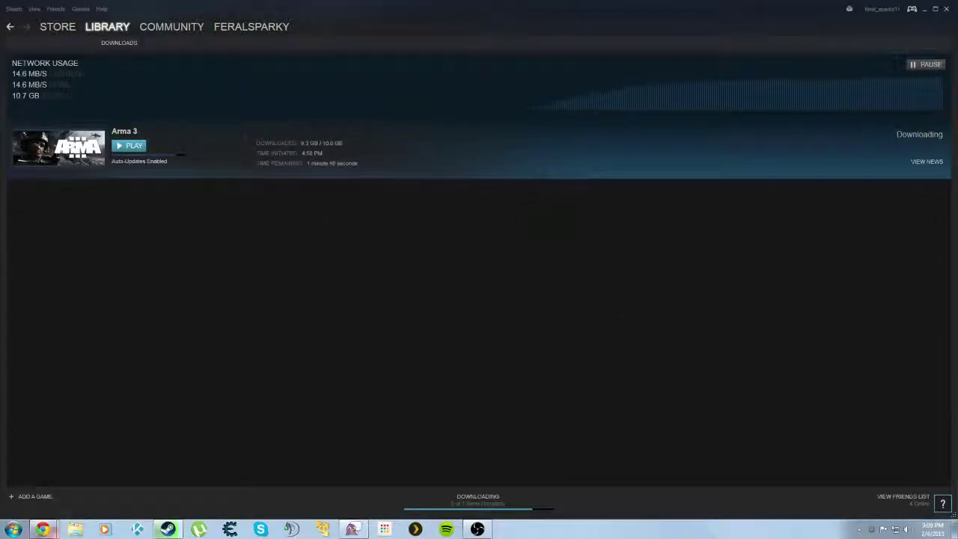
- Return to Chrome, close the YouTube tab and reopen the YouTube home page in a new tab
mouse_move(43, 529)
left_click(69, 476)
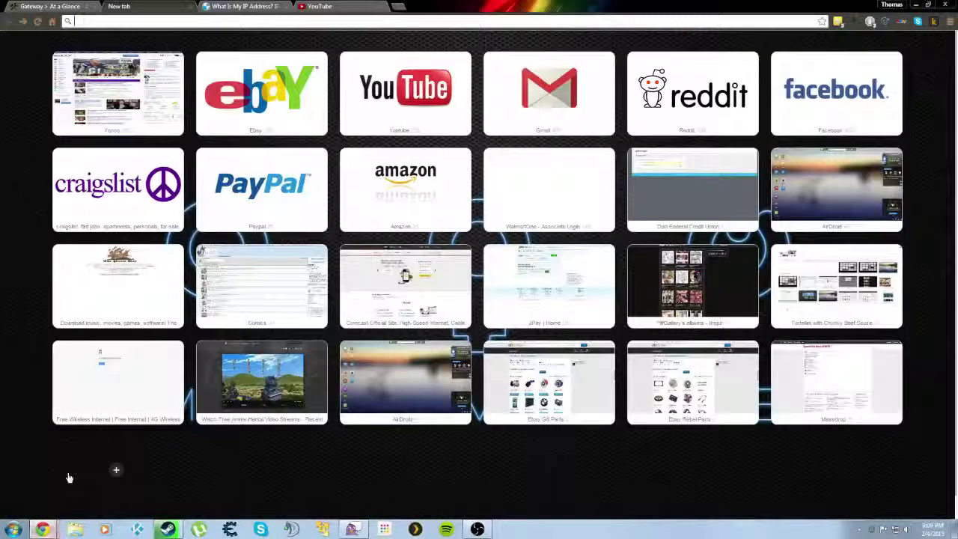
left_click(329, 6)
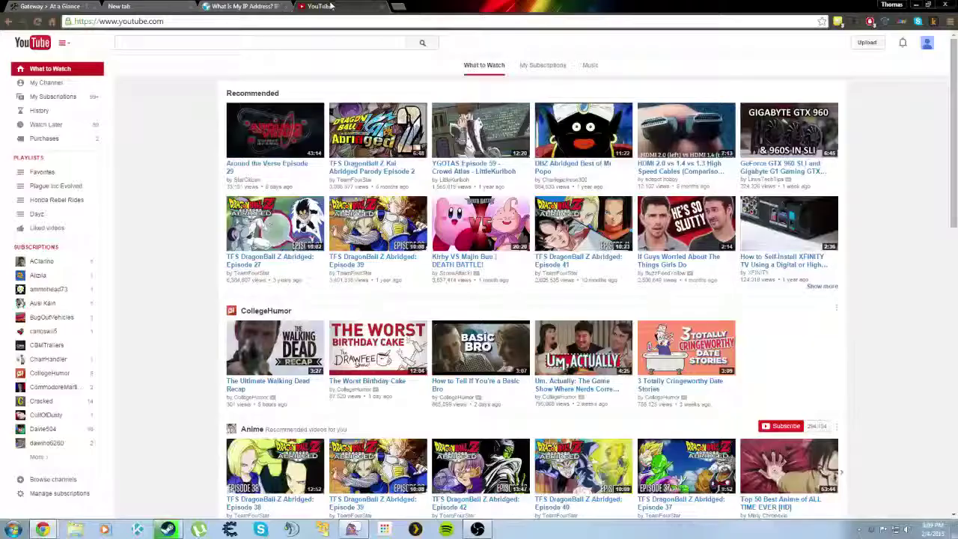
left_click(382, 6)
left_click(306, 6)
left_click(412, 124)
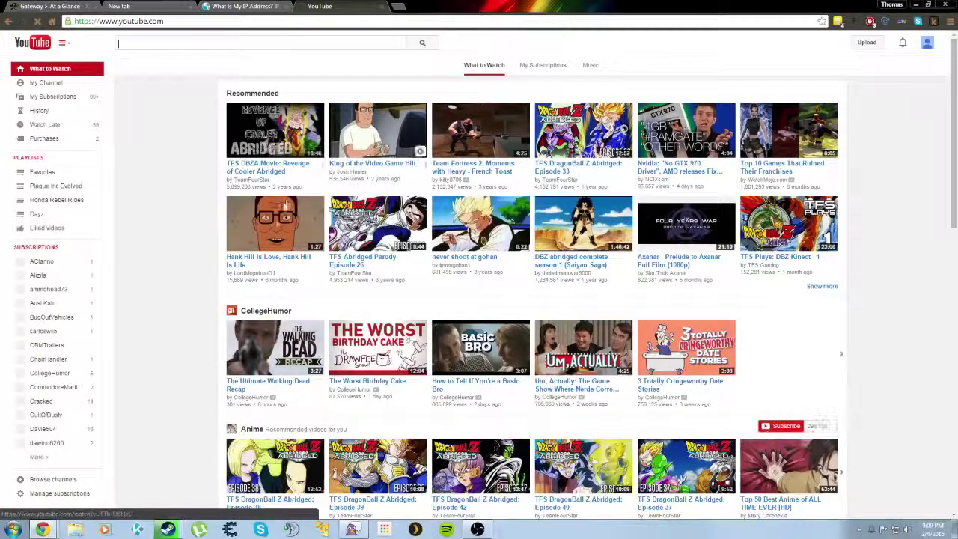
- Play the CollegeHumor video "The Ultimate Walking Dead Recap" and lower its volume
left_click(271, 352)
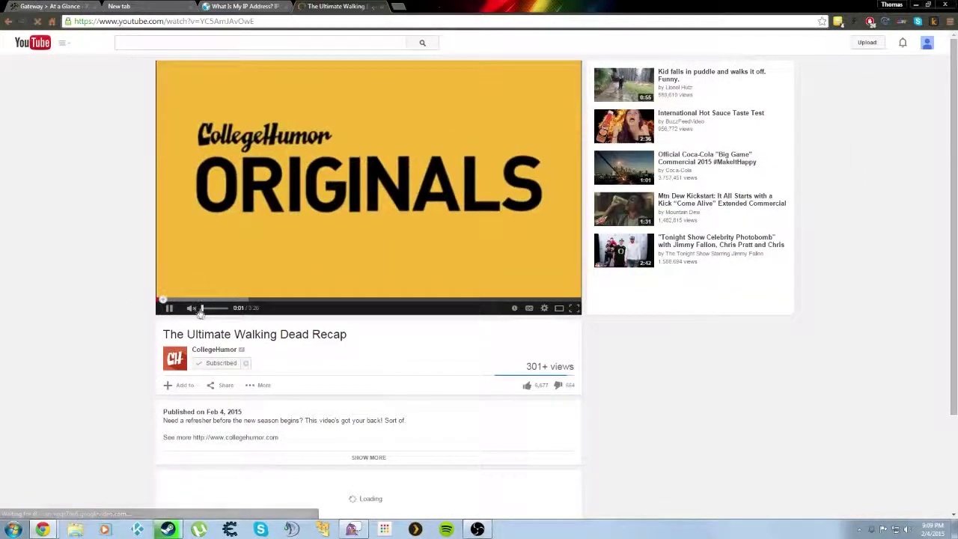
left_click(207, 308)
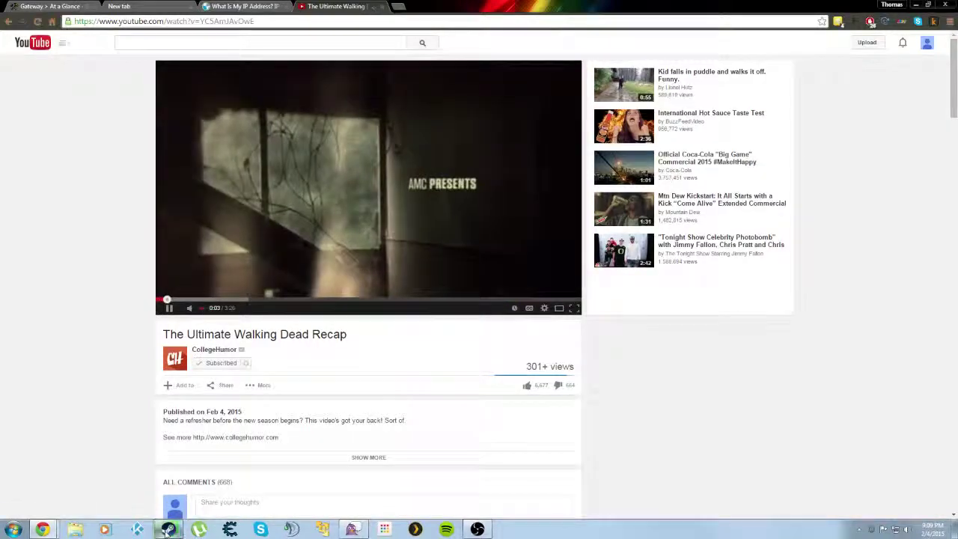
- Check the Arma 3 download's progress in Steam, and go back to the YouTube home page in Chrome
key("alt+Tab")
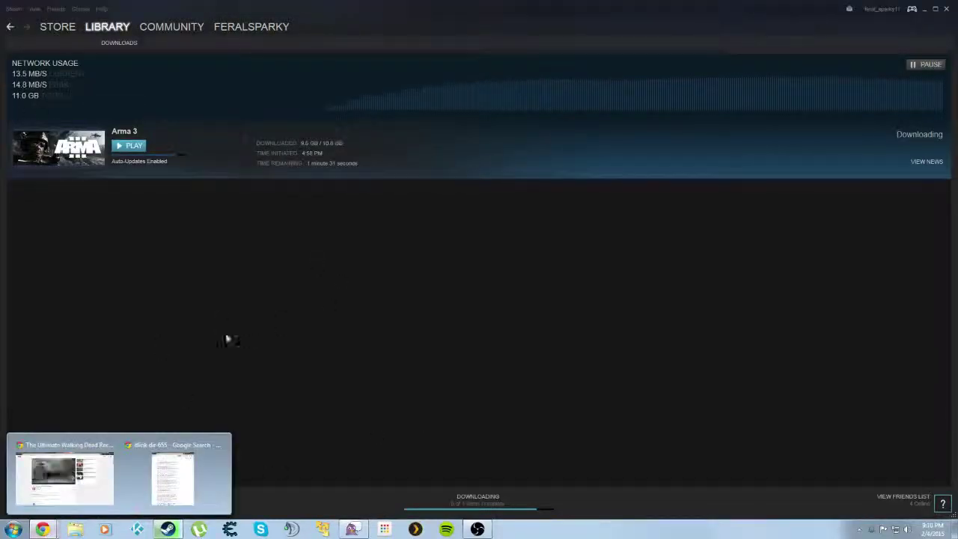
key("alt+Tab")
key("alt+Left")
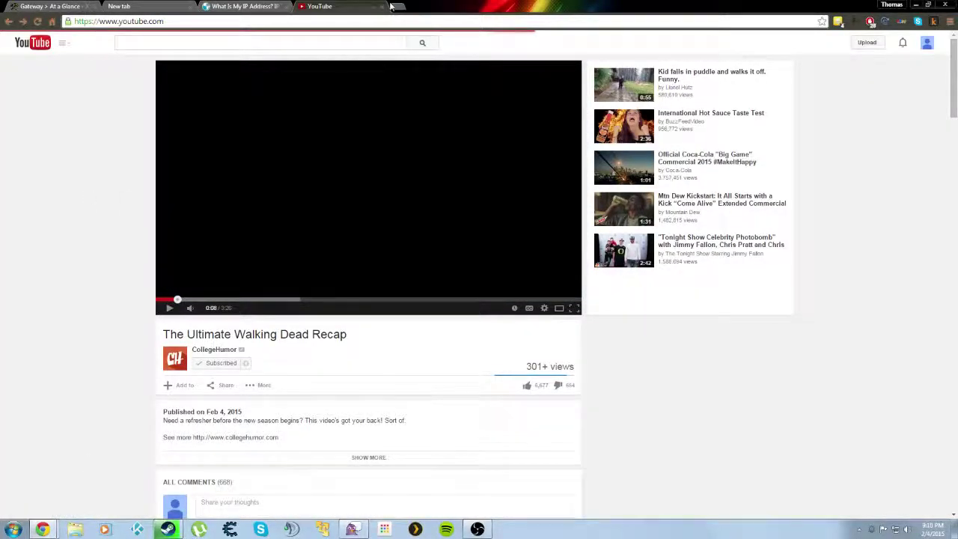
- Load newegg.com in a new tab and open its Computer Hardware store page
left_click(396, 7)
type("newegg.com")
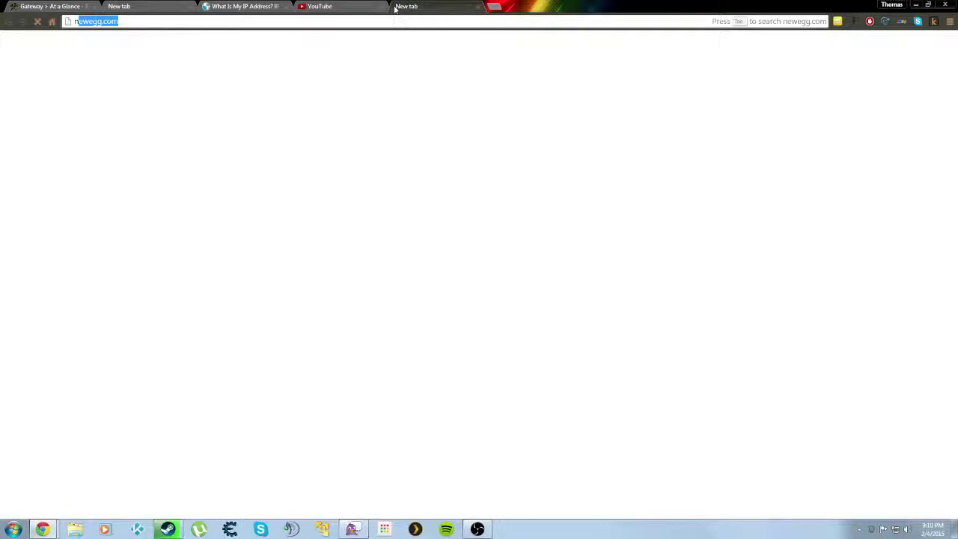
key("Return")
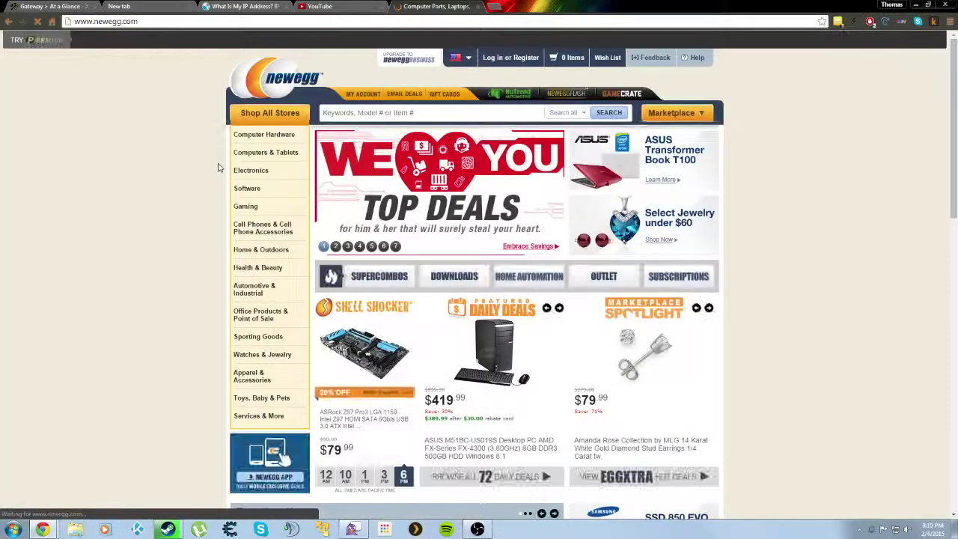
mouse_move(263, 135)
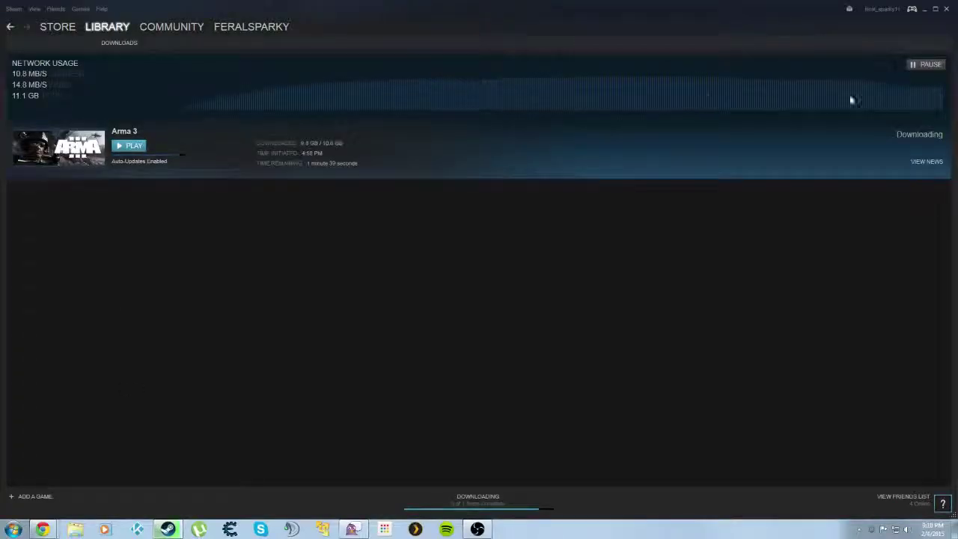
- Pause the Arma 3 download in Steam and return to the gateway's At a Glance page in Chrome
left_click(926, 64)
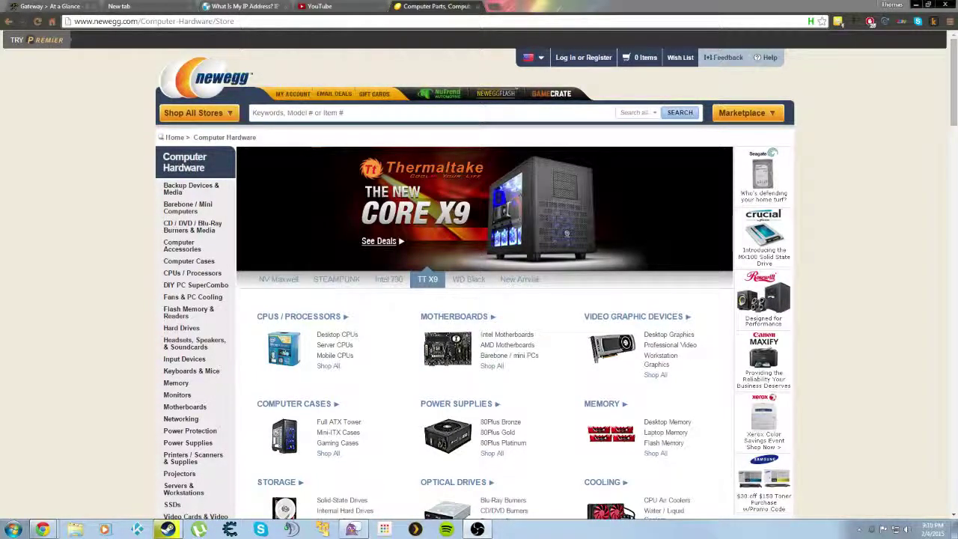
left_click(31, 6)
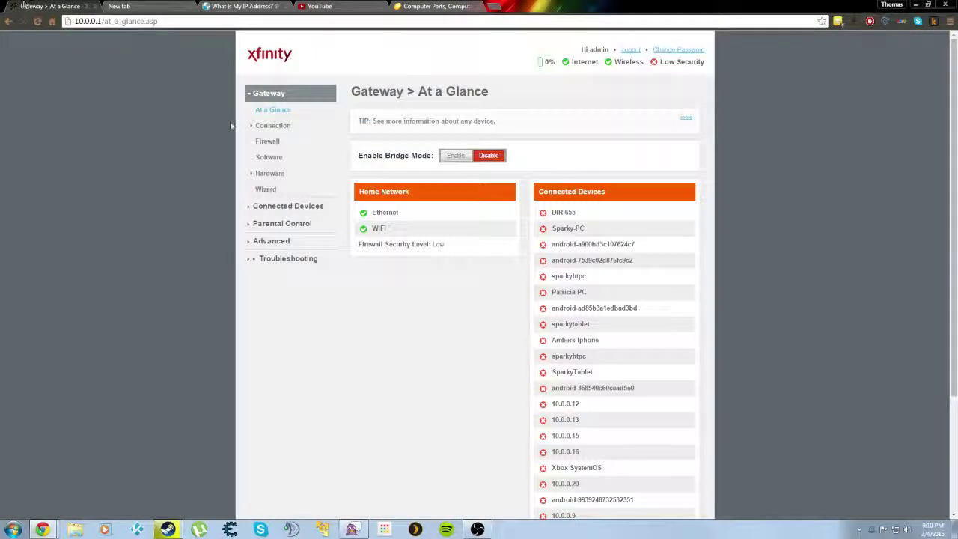